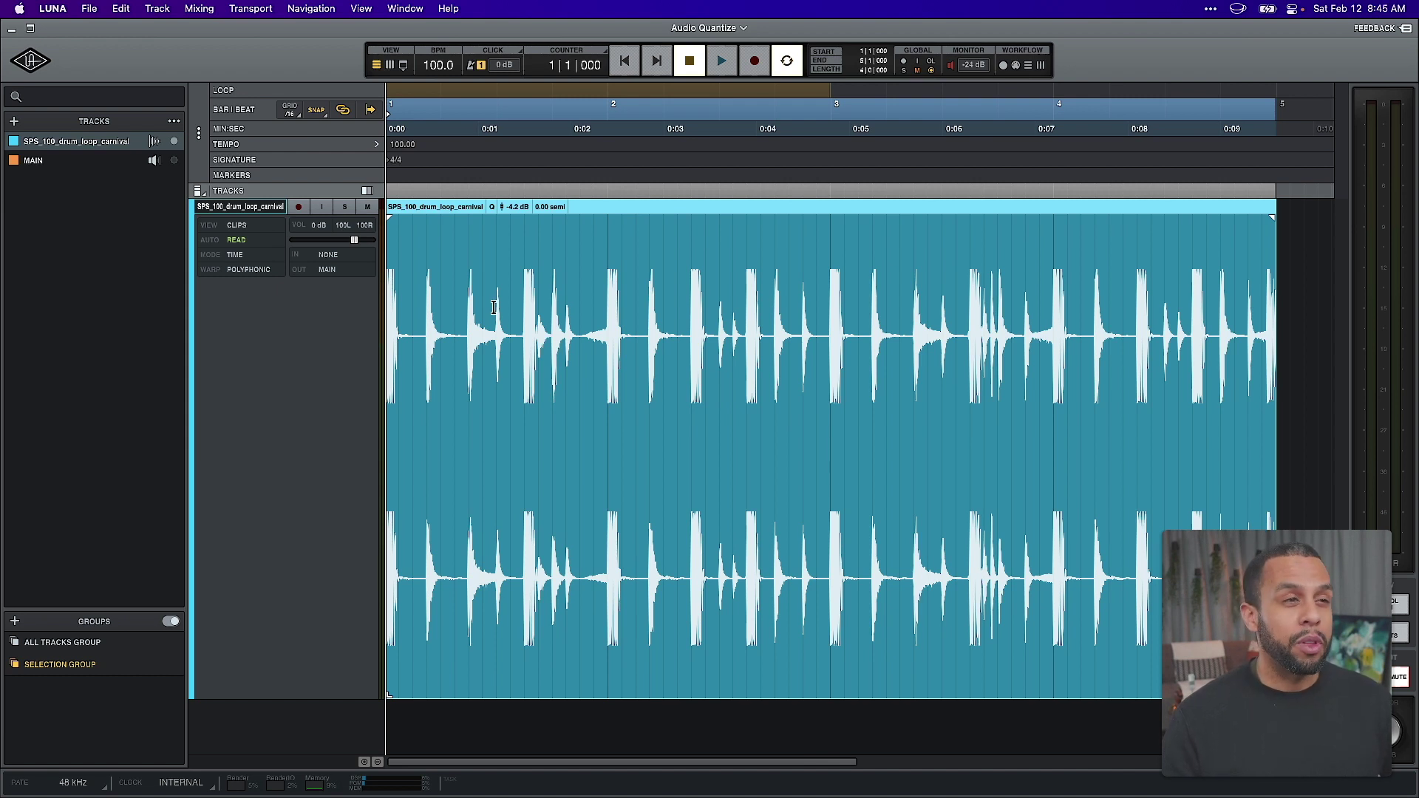
# Open the Quantize panel for the drum loop clip from its Q badge.
pyautogui.click(492, 206)
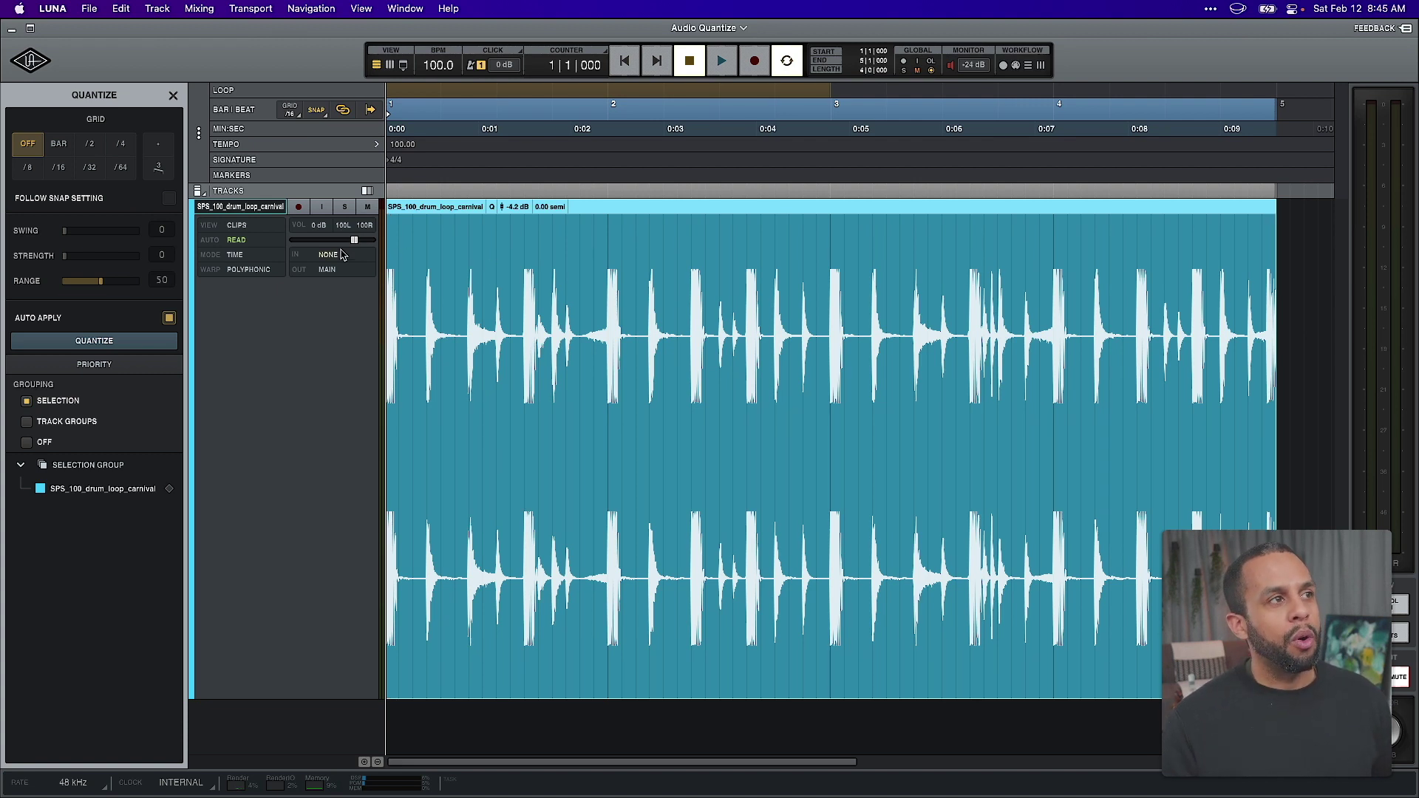
# Switch the drum loop track to the Warps view and reopen the clip's Quantize panel.
pyautogui.click(255, 228)
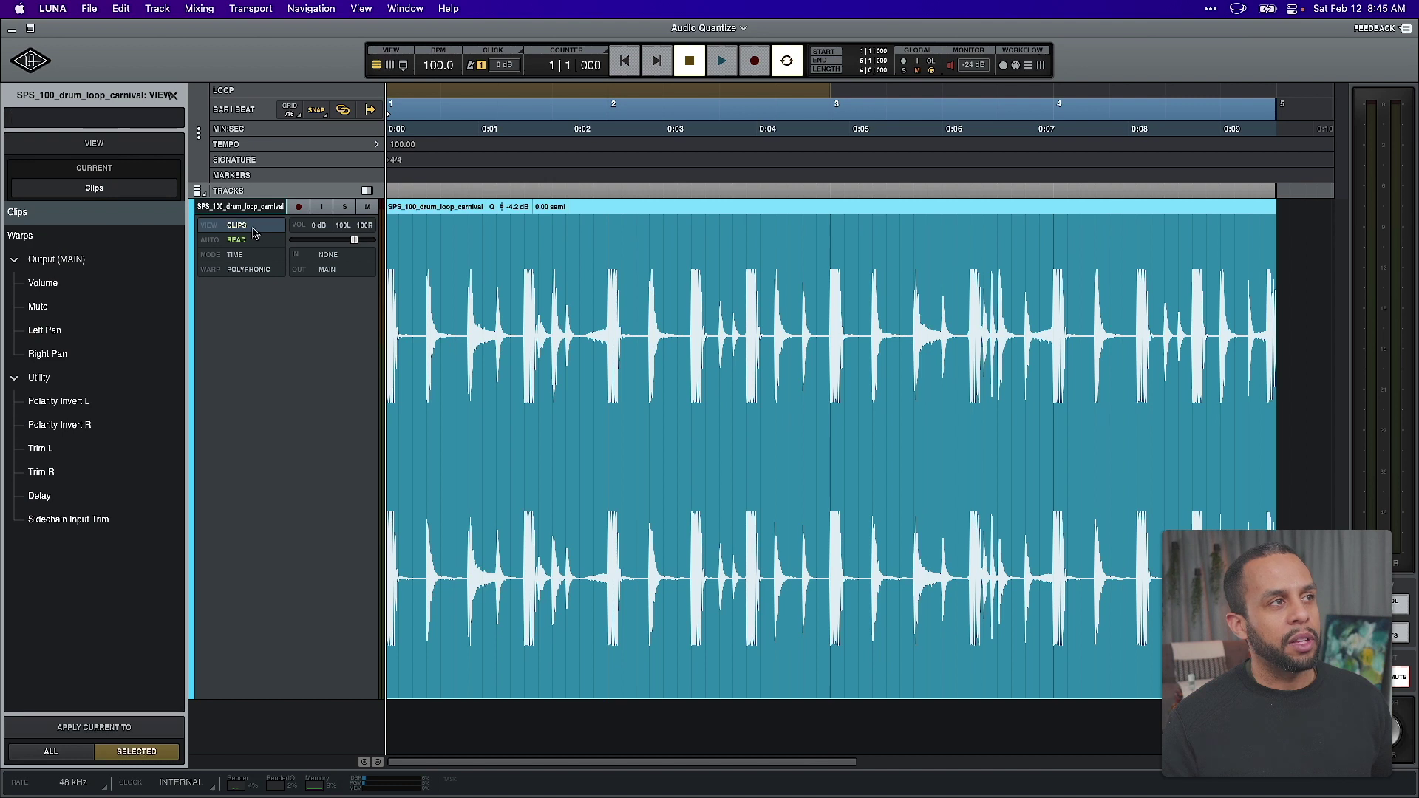
pyautogui.click(108, 235)
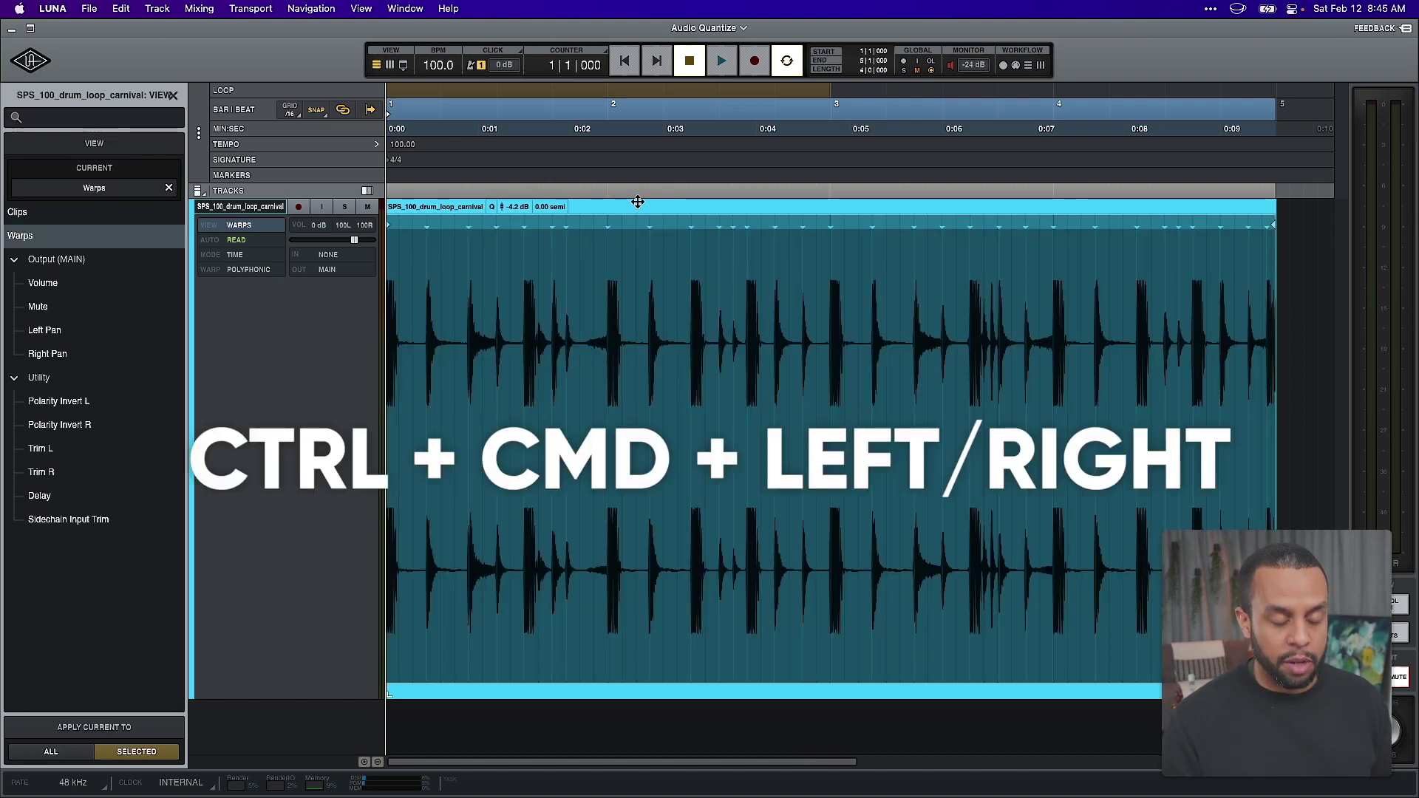
pyautogui.press('ctrl+super+Left')
pyautogui.press('ctrl+super+Right')
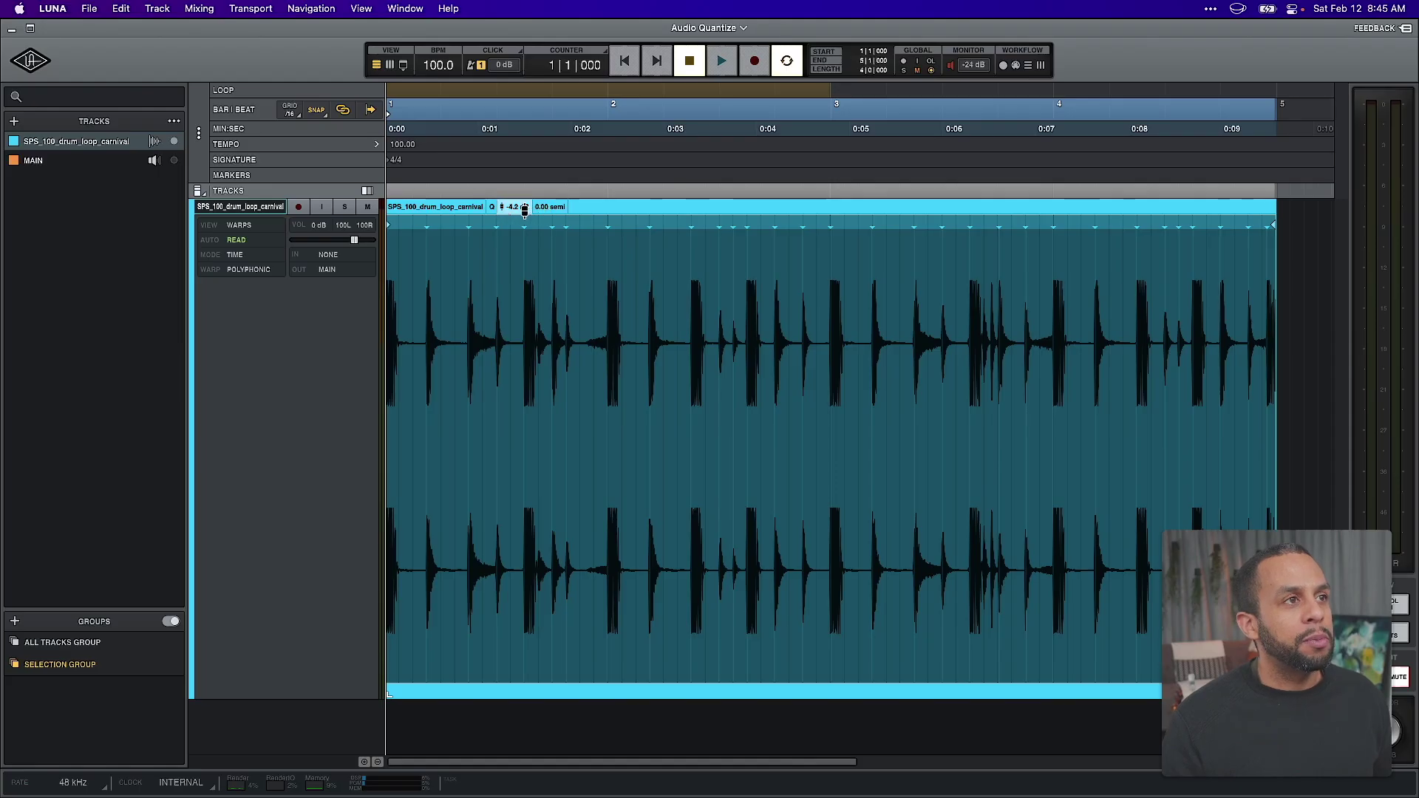
pyautogui.click(493, 206)
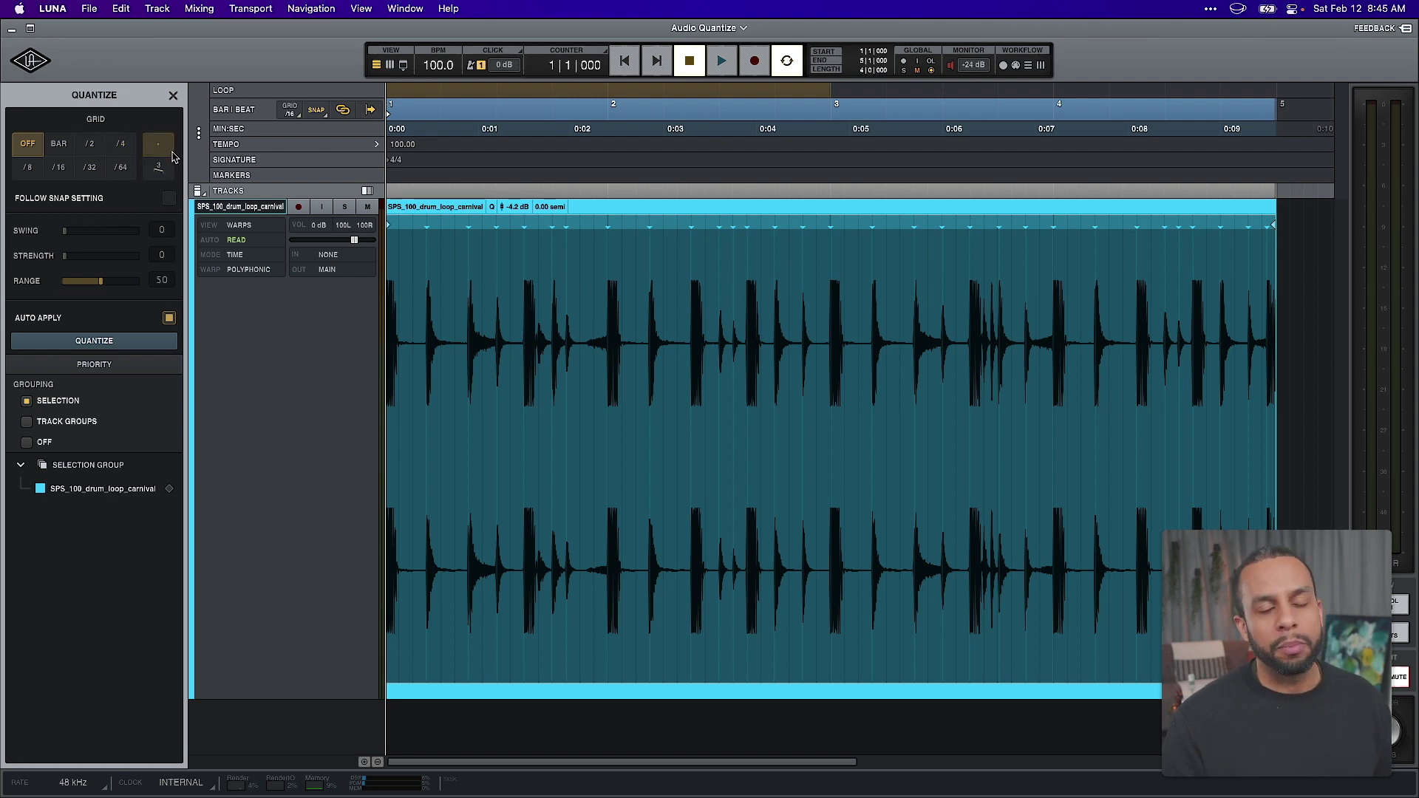
# Set the quantize grid to /16 and turn on Follow Snap Setting.
pyautogui.click(69, 169)
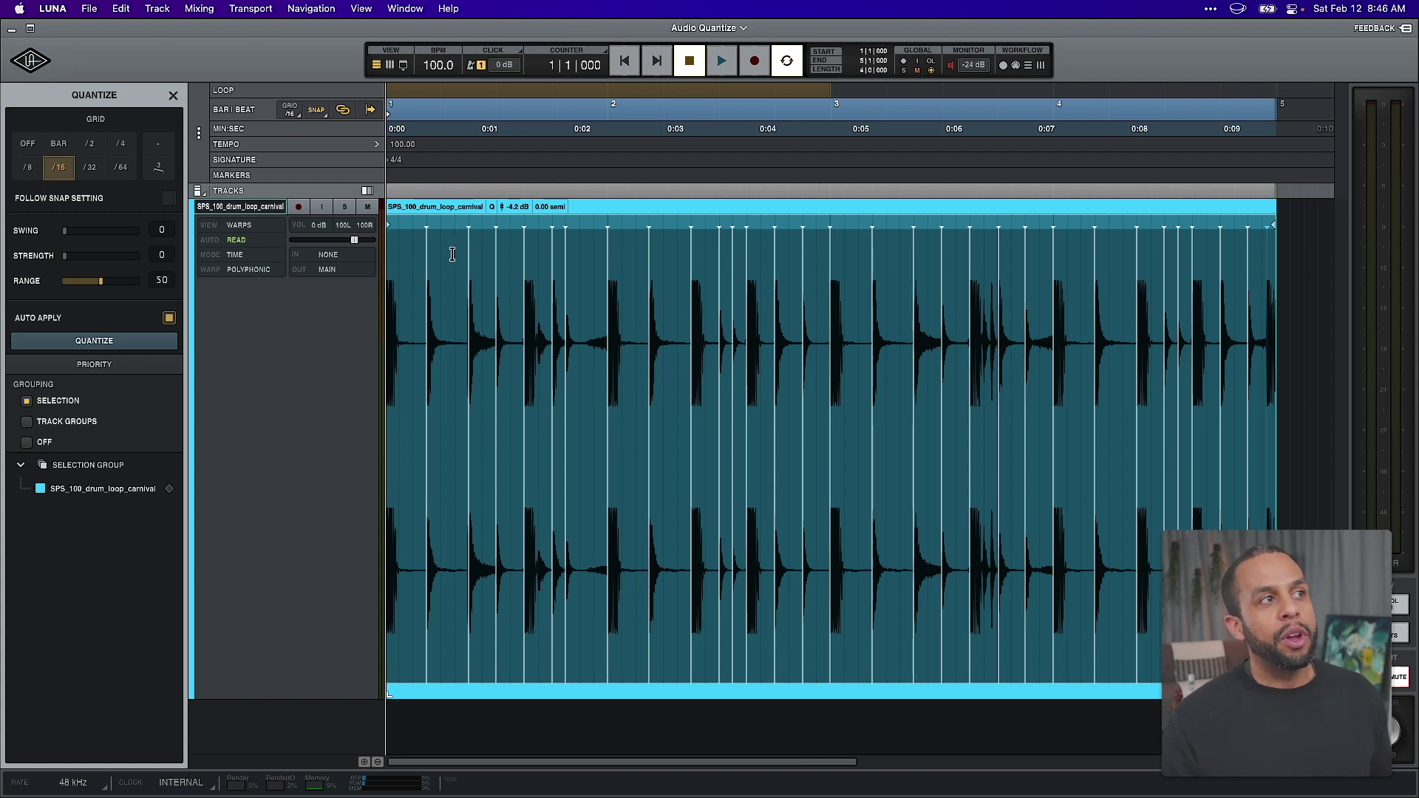
pyautogui.click(170, 198)
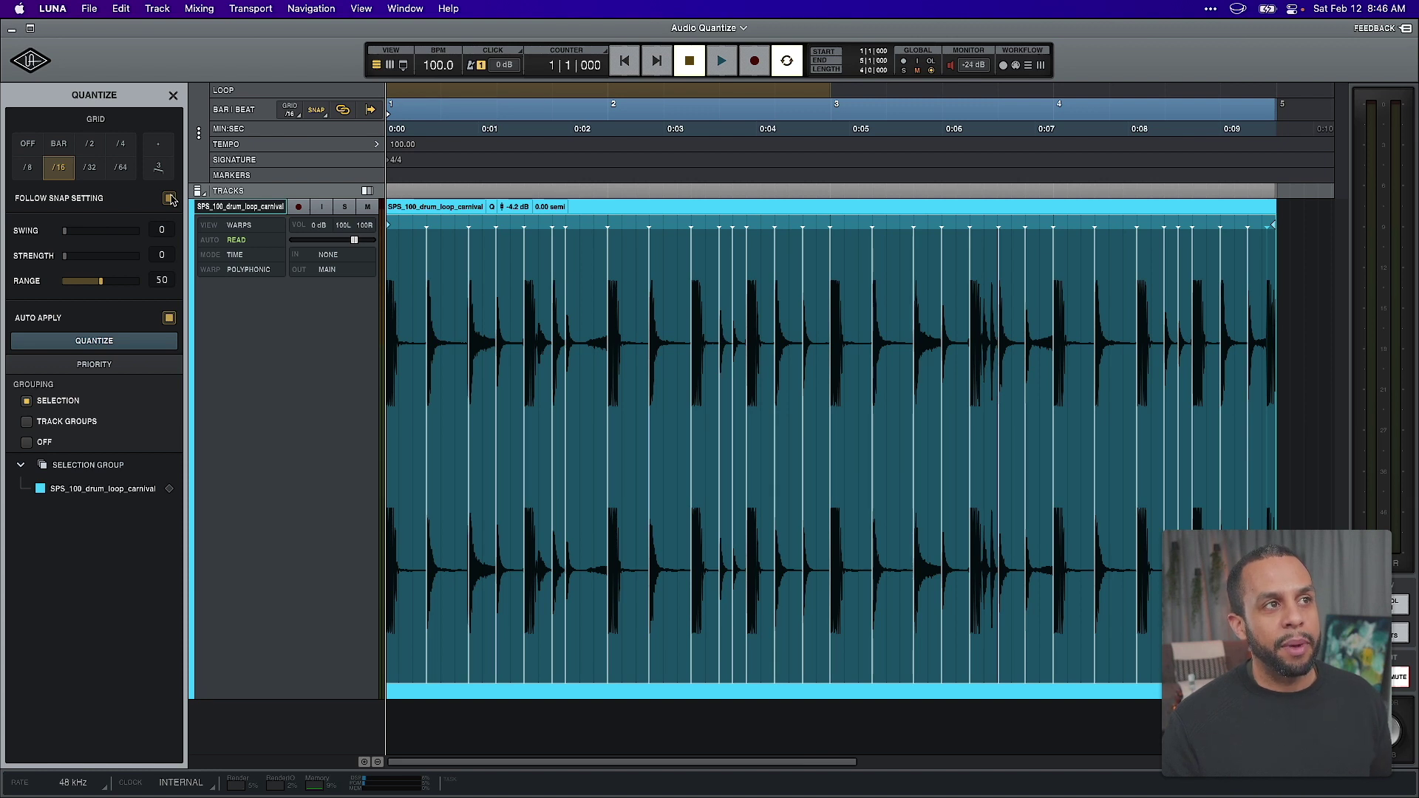
# Set the grid to 1/8, trying 1/16 and 1/4 with Shift +/-, and untick Follow Snap Setting.
pyautogui.click(292, 114)
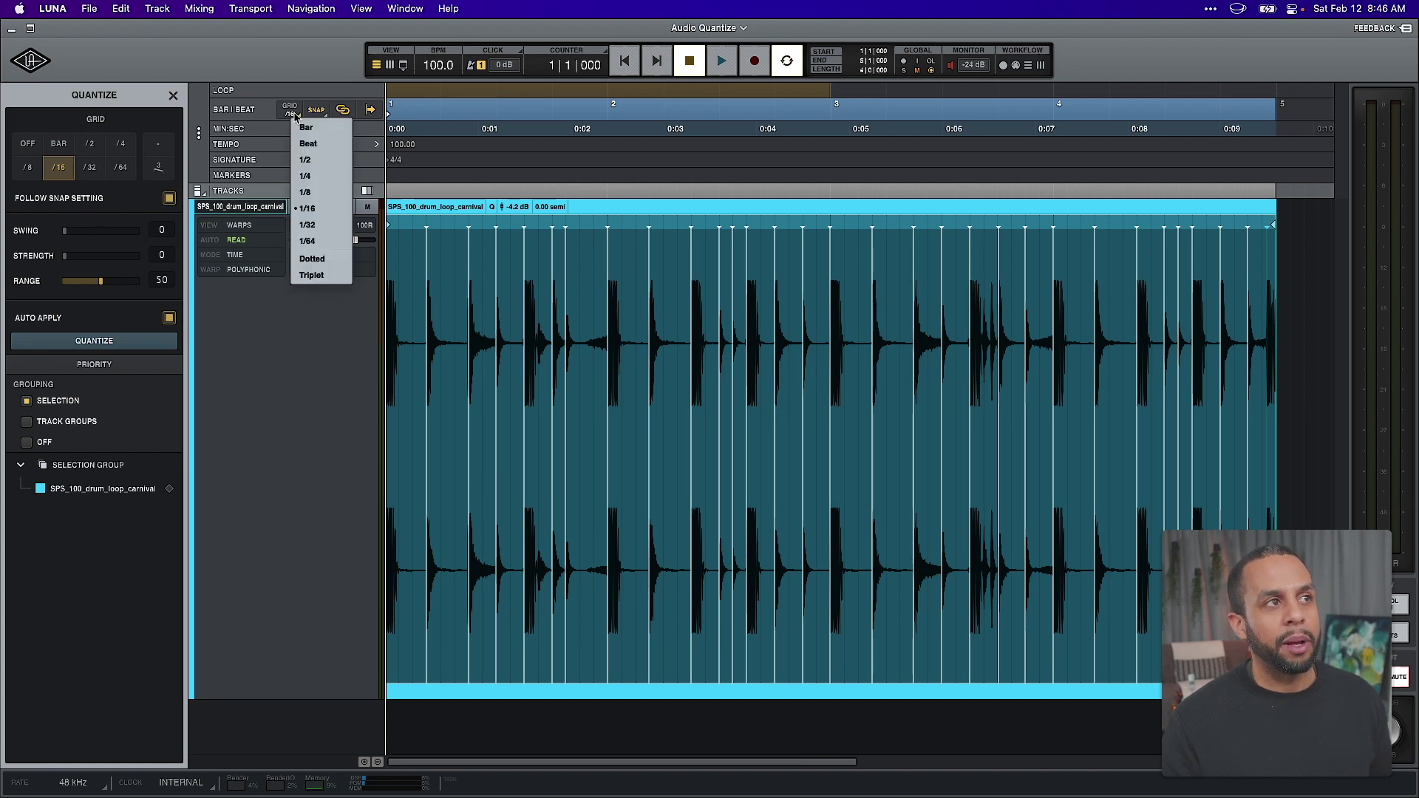
pyautogui.click(305, 193)
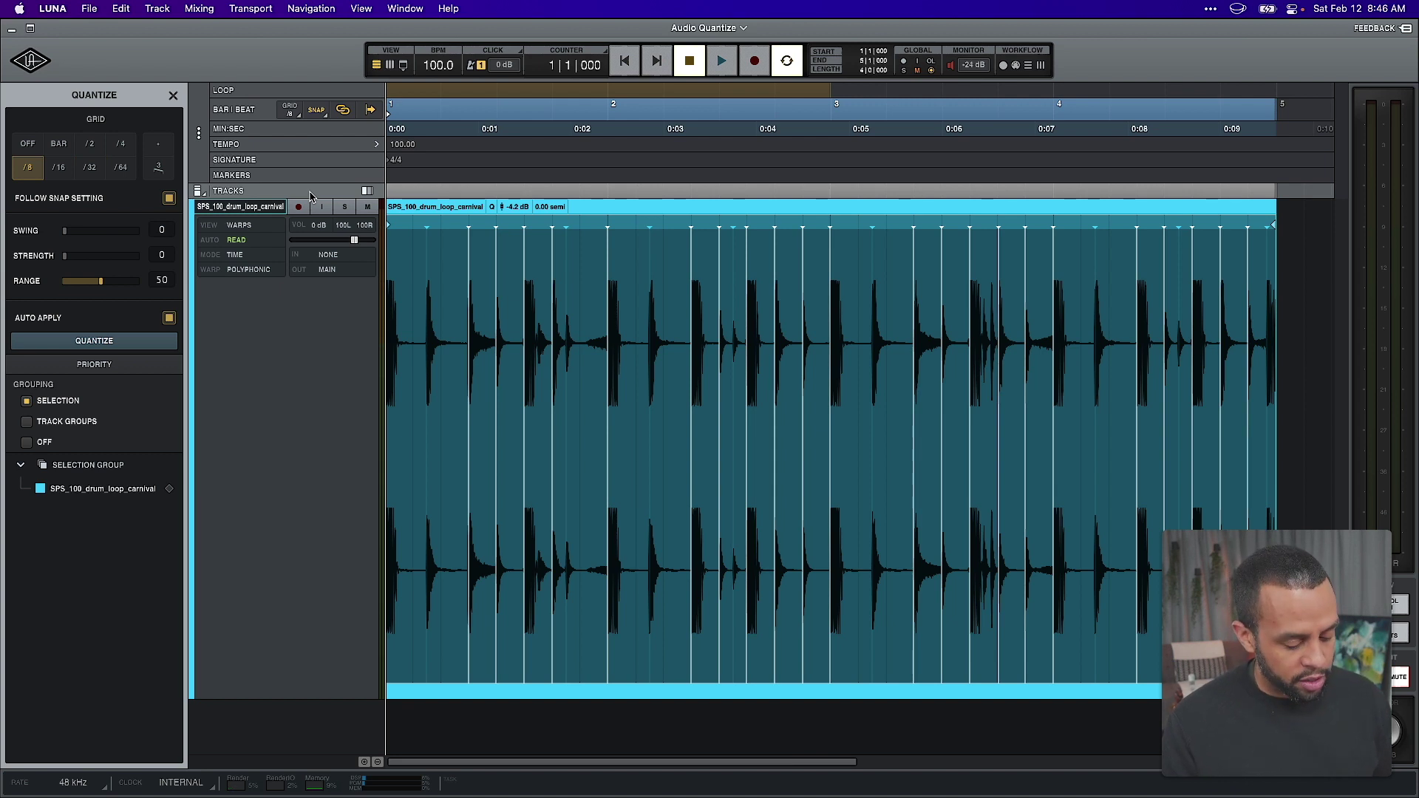
pyautogui.hotkey('shift', '=')
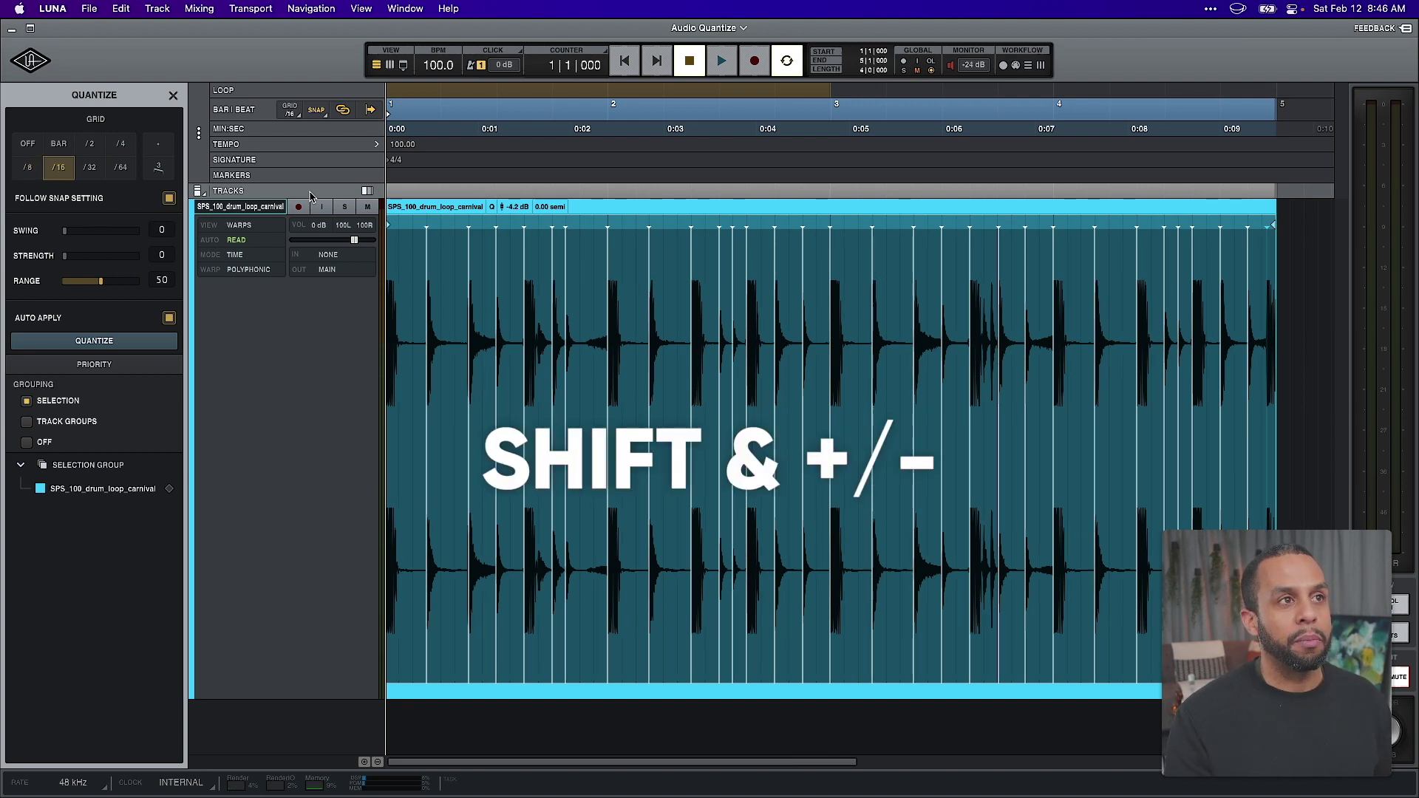
pyautogui.hotkey('shift', '-')
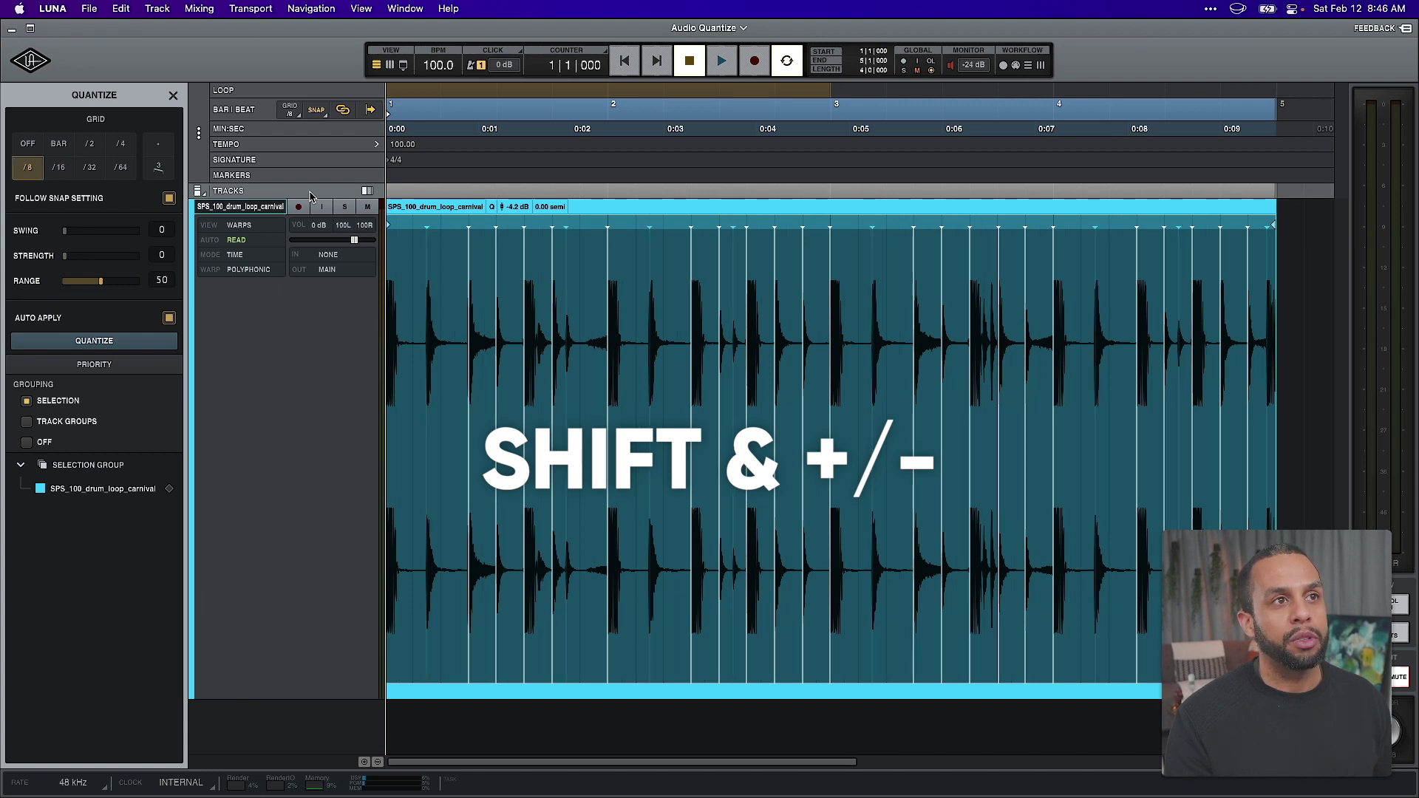
pyautogui.hotkey('shift', '-')
pyautogui.hotkey('shift', '=')
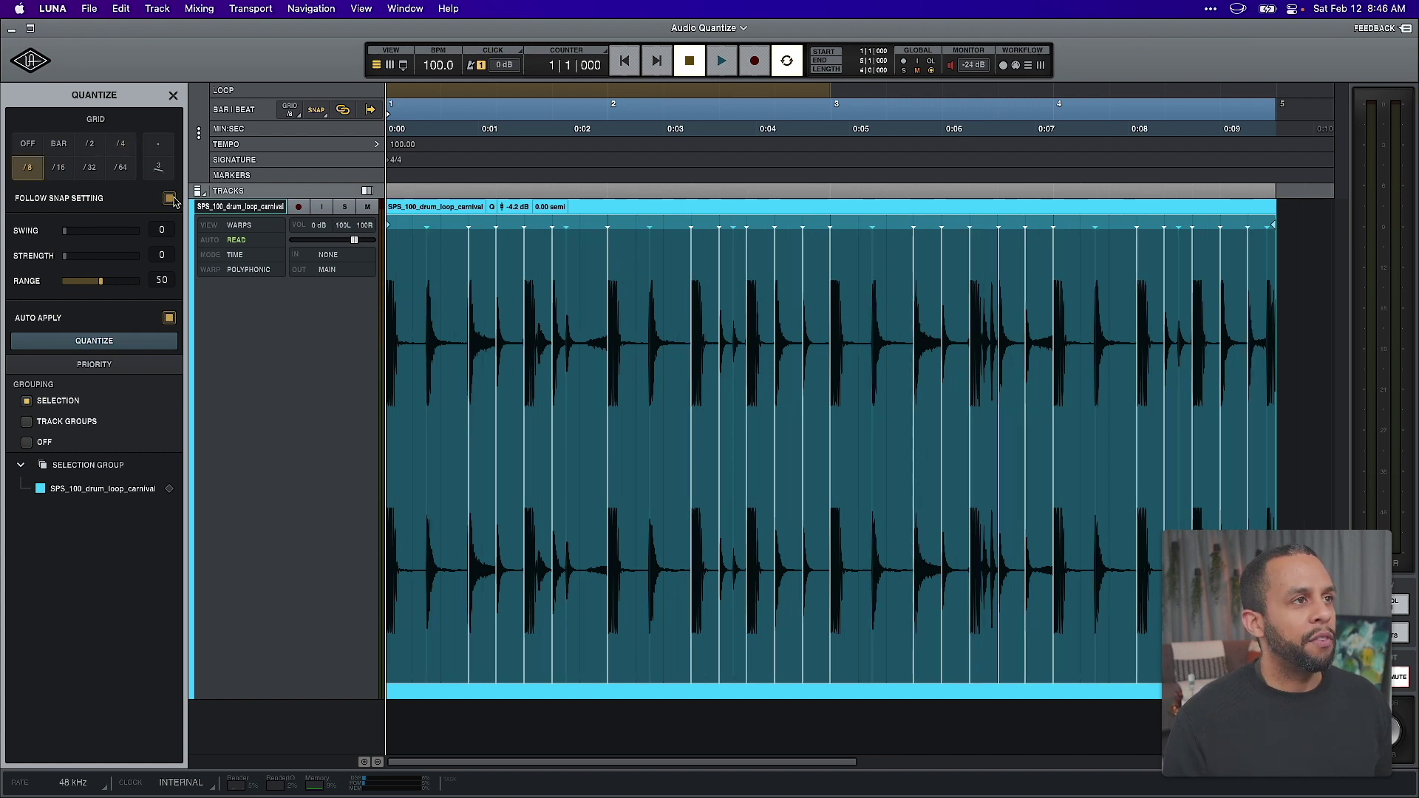
pyautogui.click(170, 199)
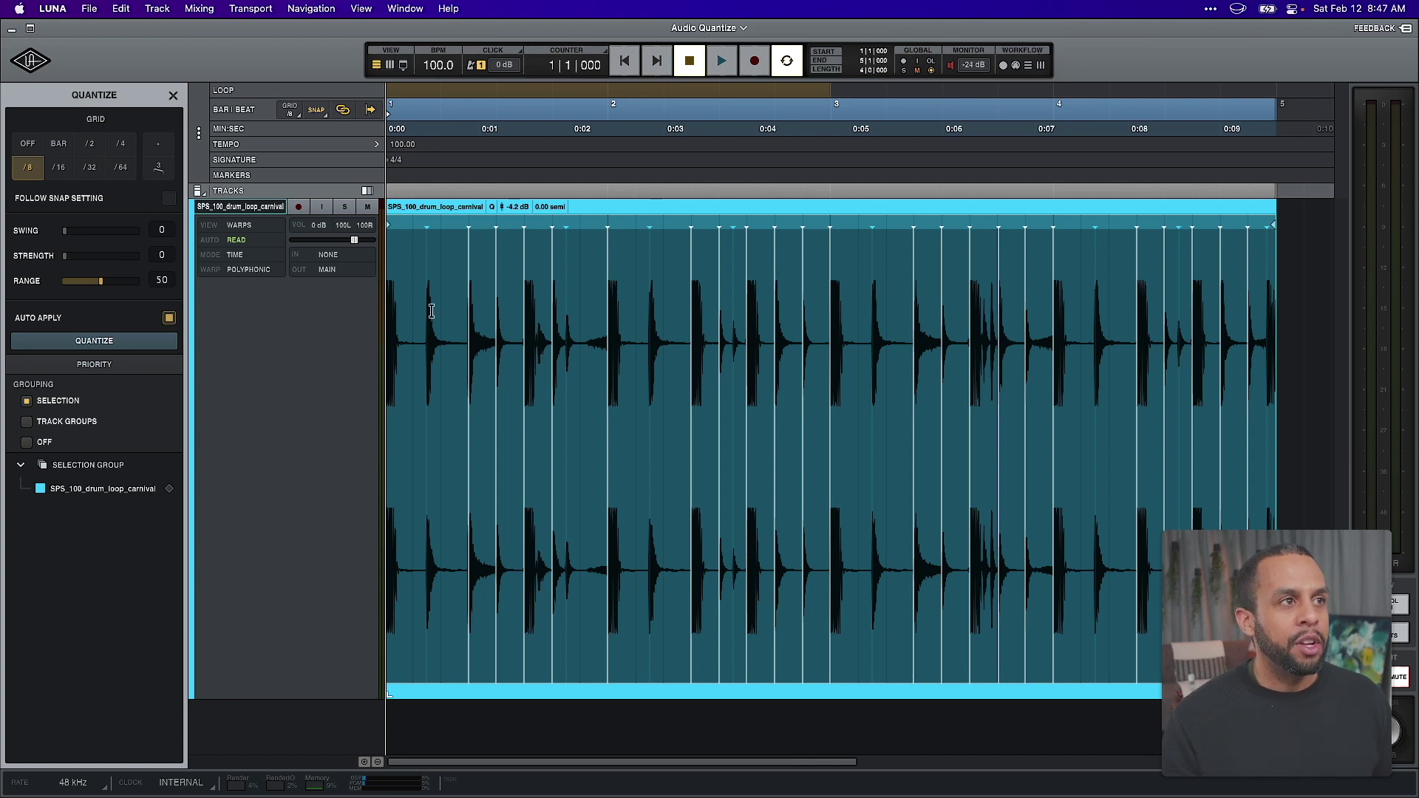
# Zoom into the loop start, adjust quantize strength to 90 and drag swing to 87.
pyautogui.press('super+equal')
pyautogui.press('super+equal')
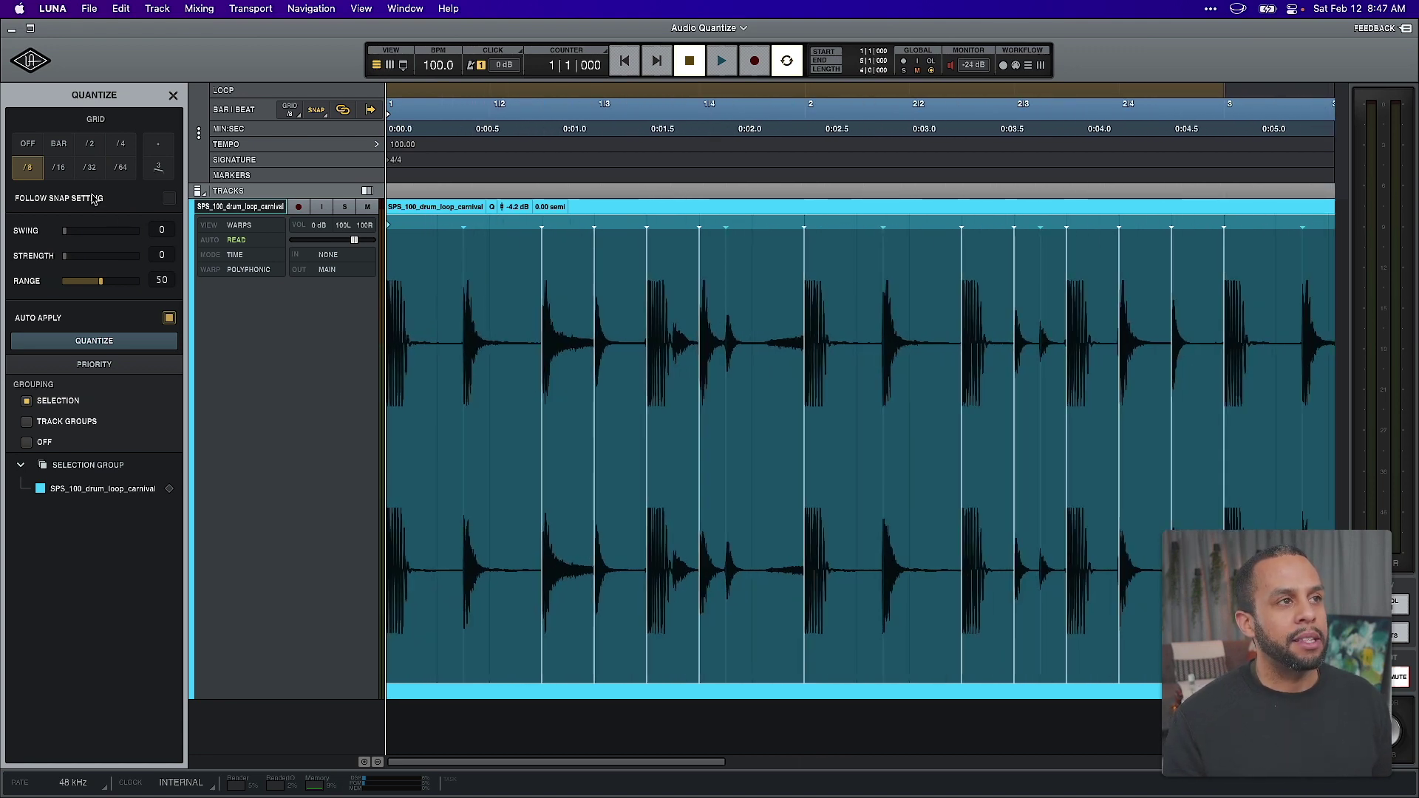
pyautogui.moveTo(65, 256); pyautogui.dragTo(162, 260)
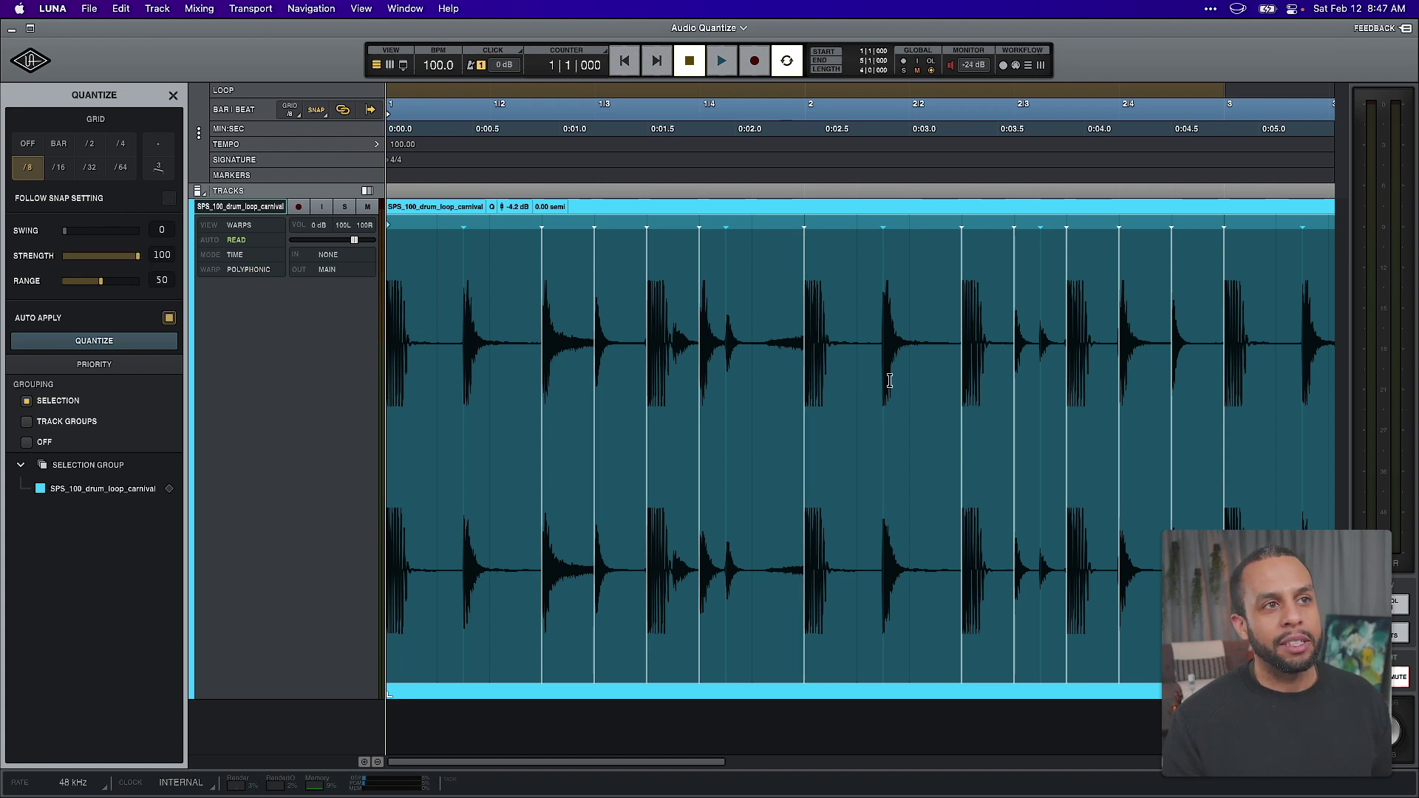
pyautogui.scroll(5, 889, 380)
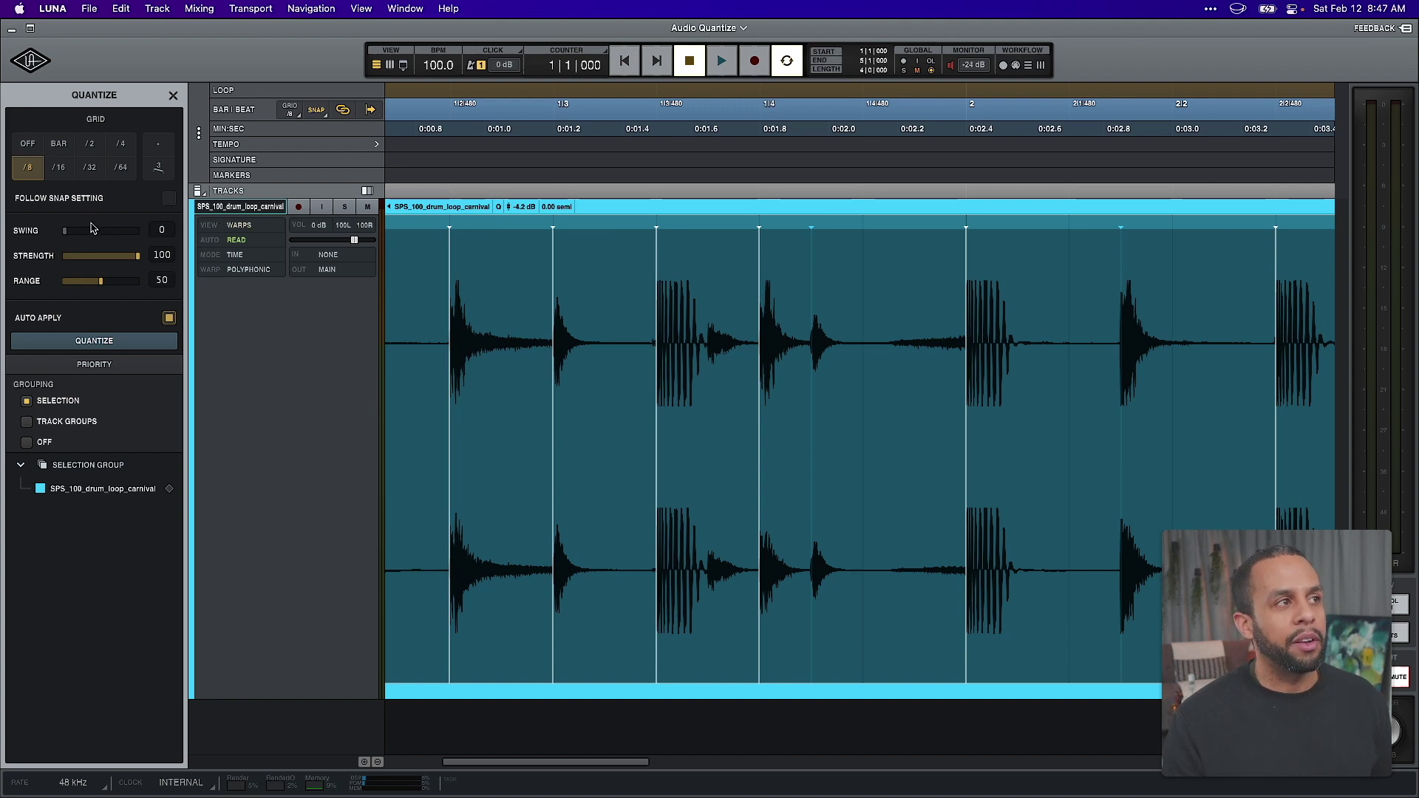
pyautogui.moveTo(126, 260)
pyautogui.mouseDown()
pyautogui.moveTo(41, 257)
pyautogui.moveTo(142, 258)
pyautogui.mouseUp()
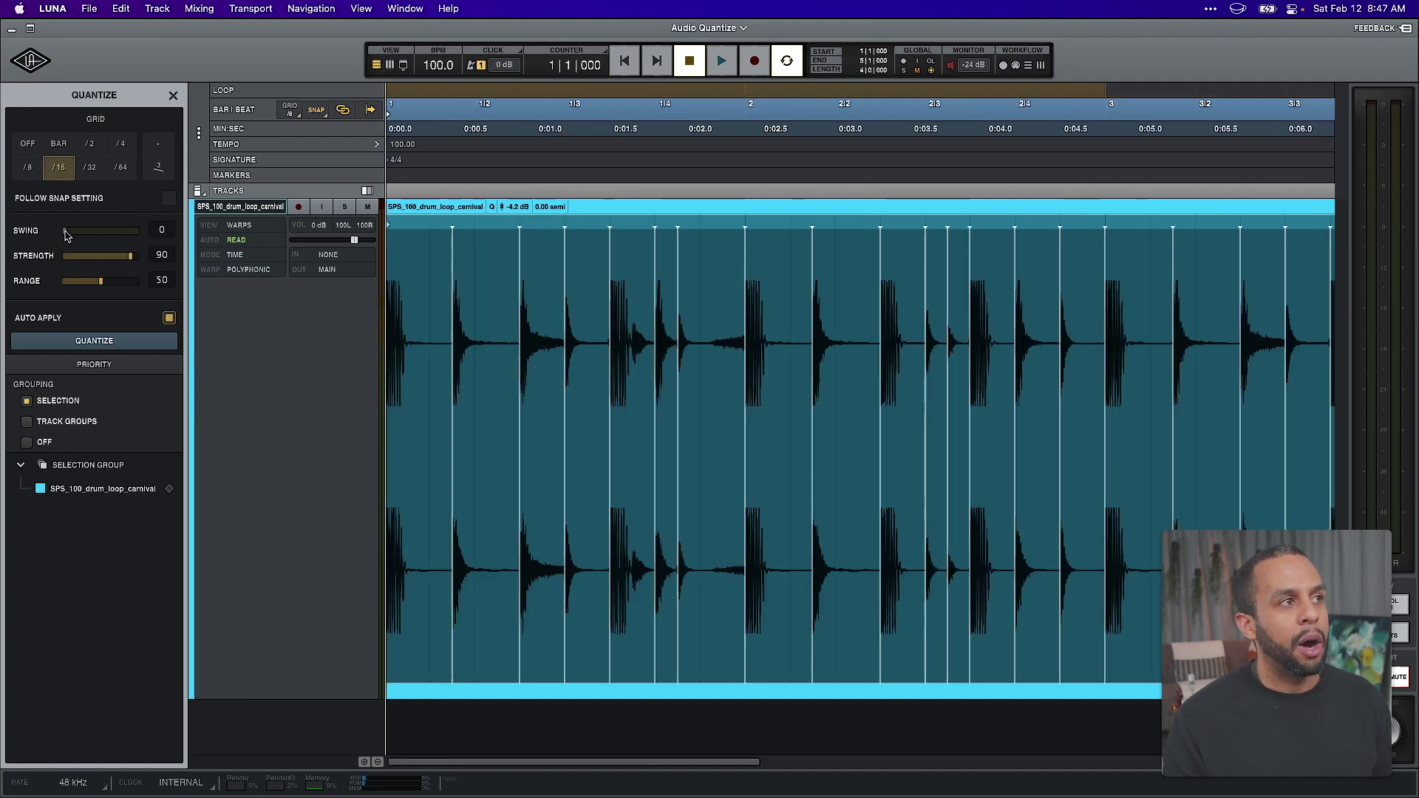
pyautogui.moveTo(74, 231); pyautogui.dragTo(128, 237)
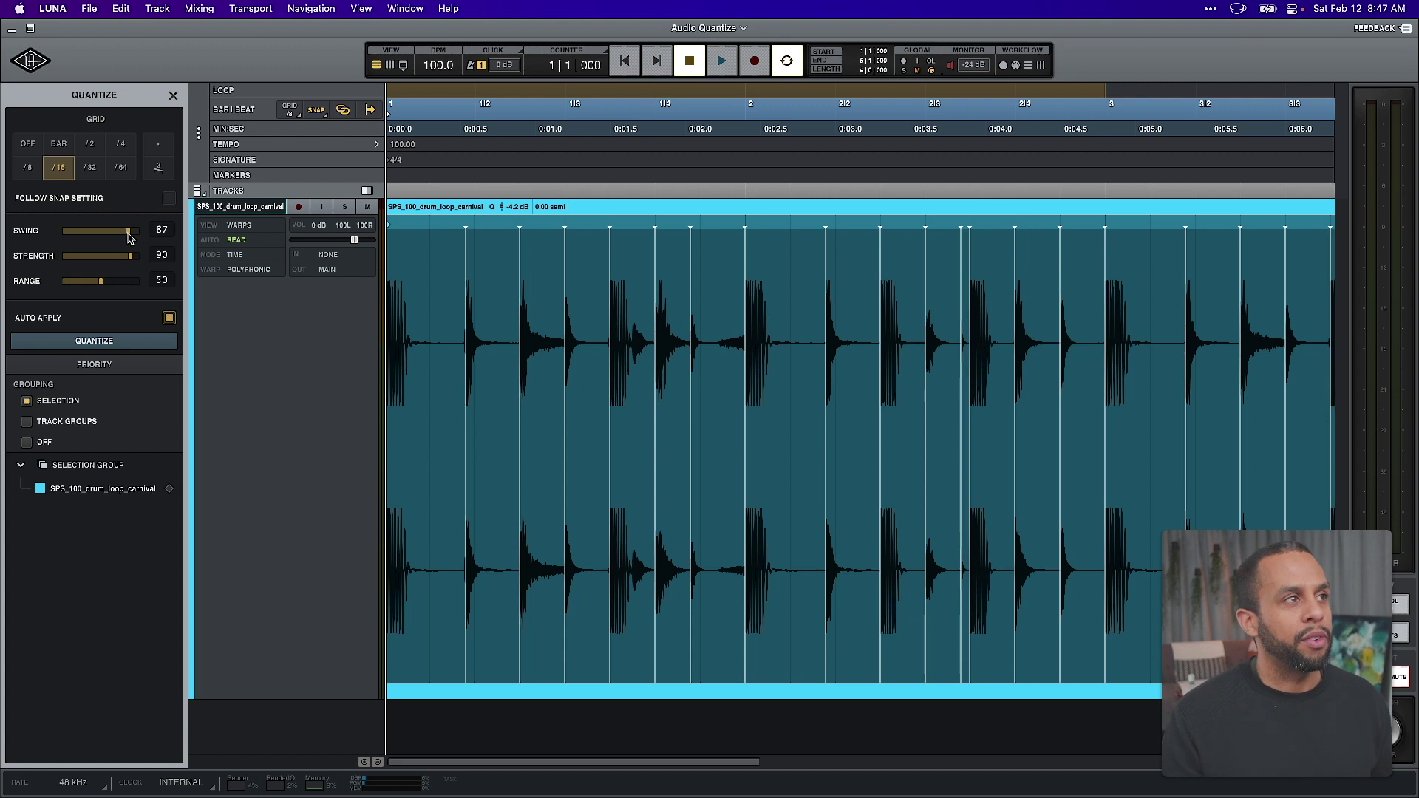
# Test quantize range values while zooming in and out, then switch the grid to /8.
pyautogui.press('super+bracketright')
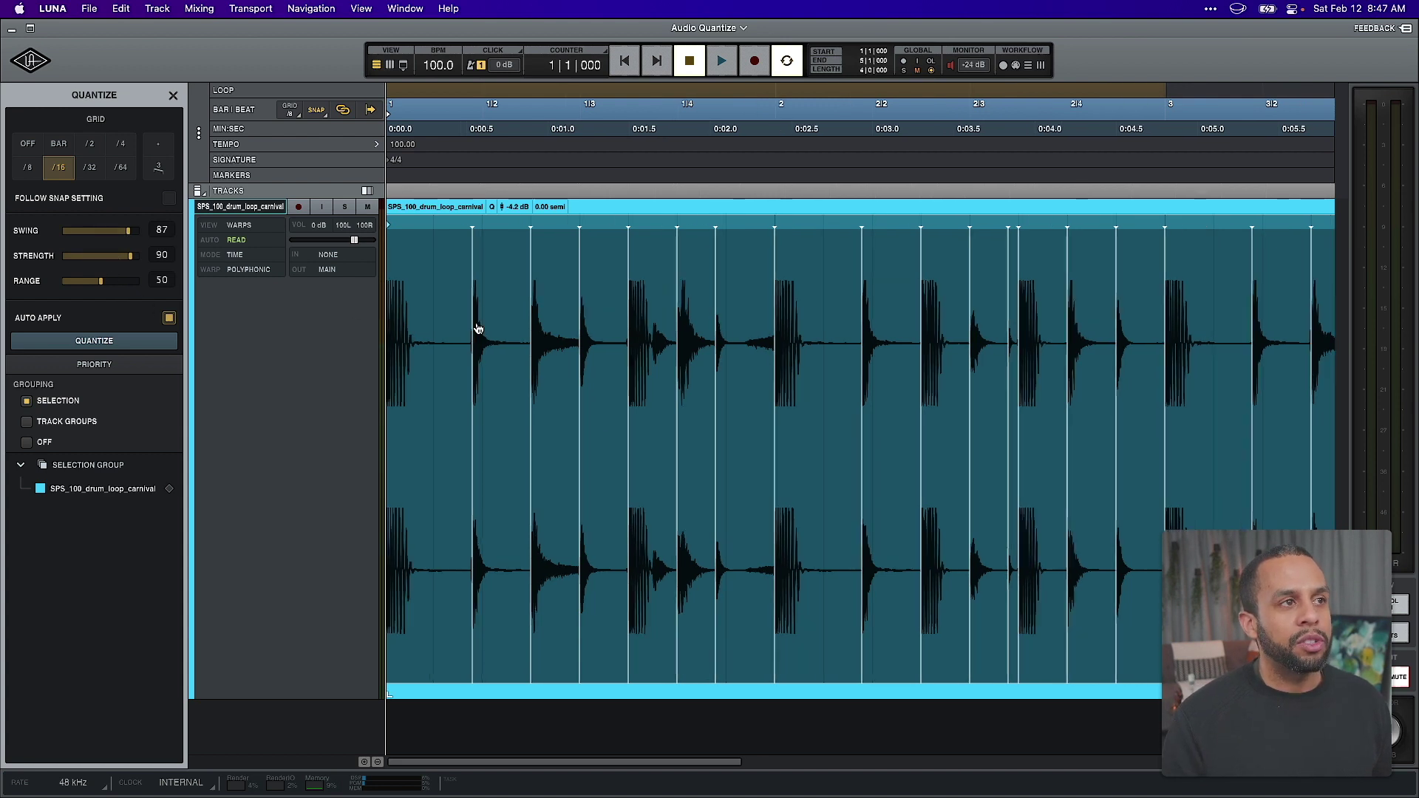
pyautogui.moveTo(100, 281); pyautogui.dragTo(131, 281)
pyautogui.press('super+bracketleft')
pyautogui.press('super+bracketleft')
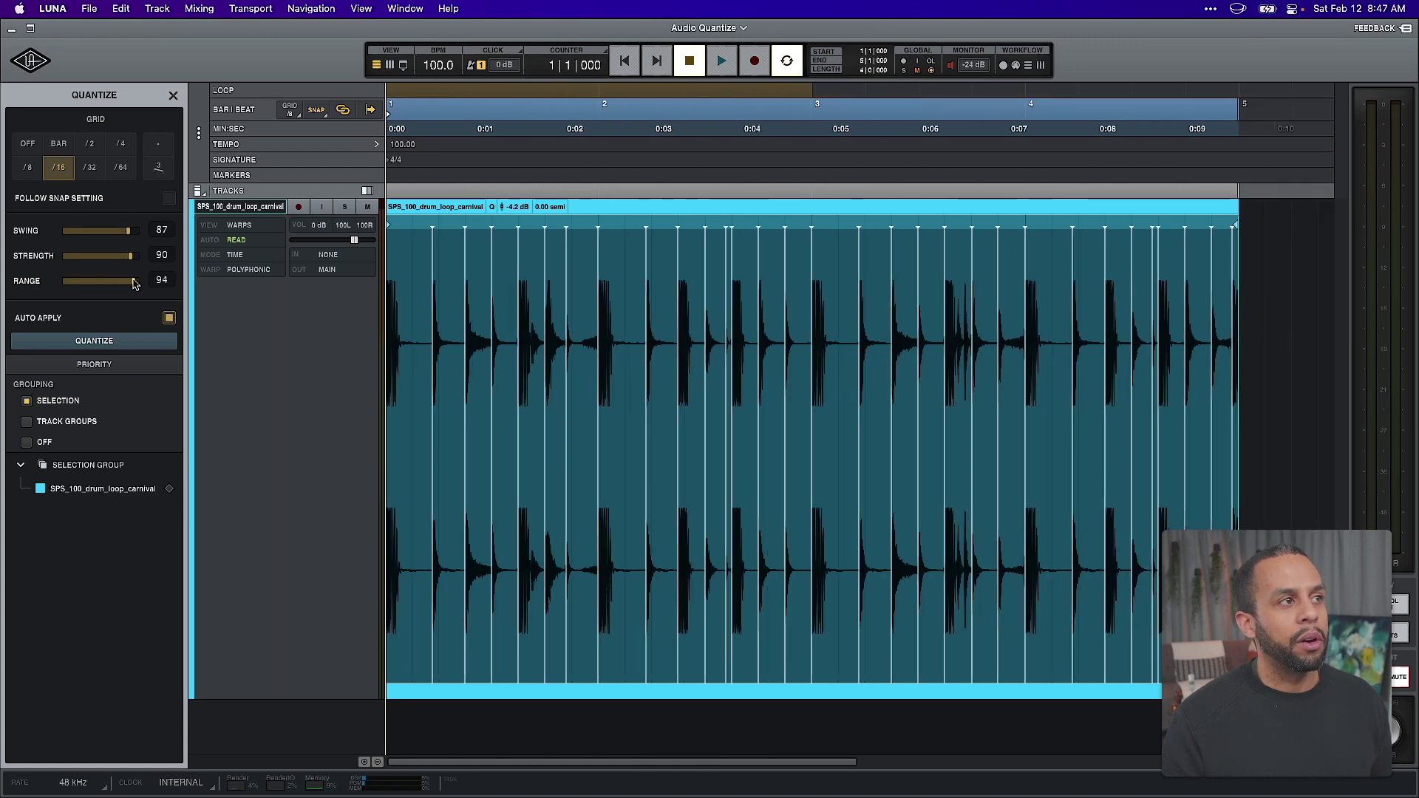
pyautogui.moveTo(134, 281); pyautogui.dragTo(94, 285)
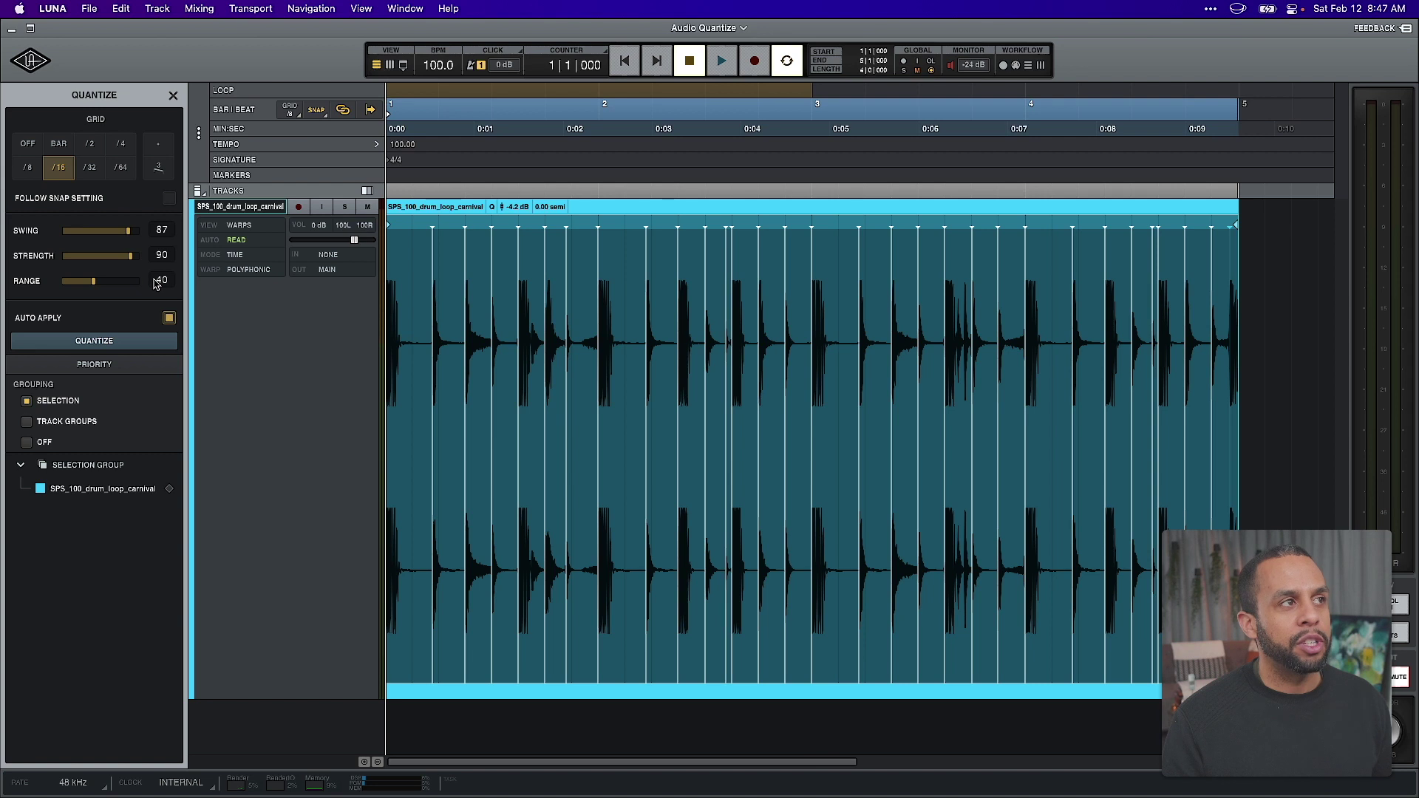
pyautogui.click(29, 168)
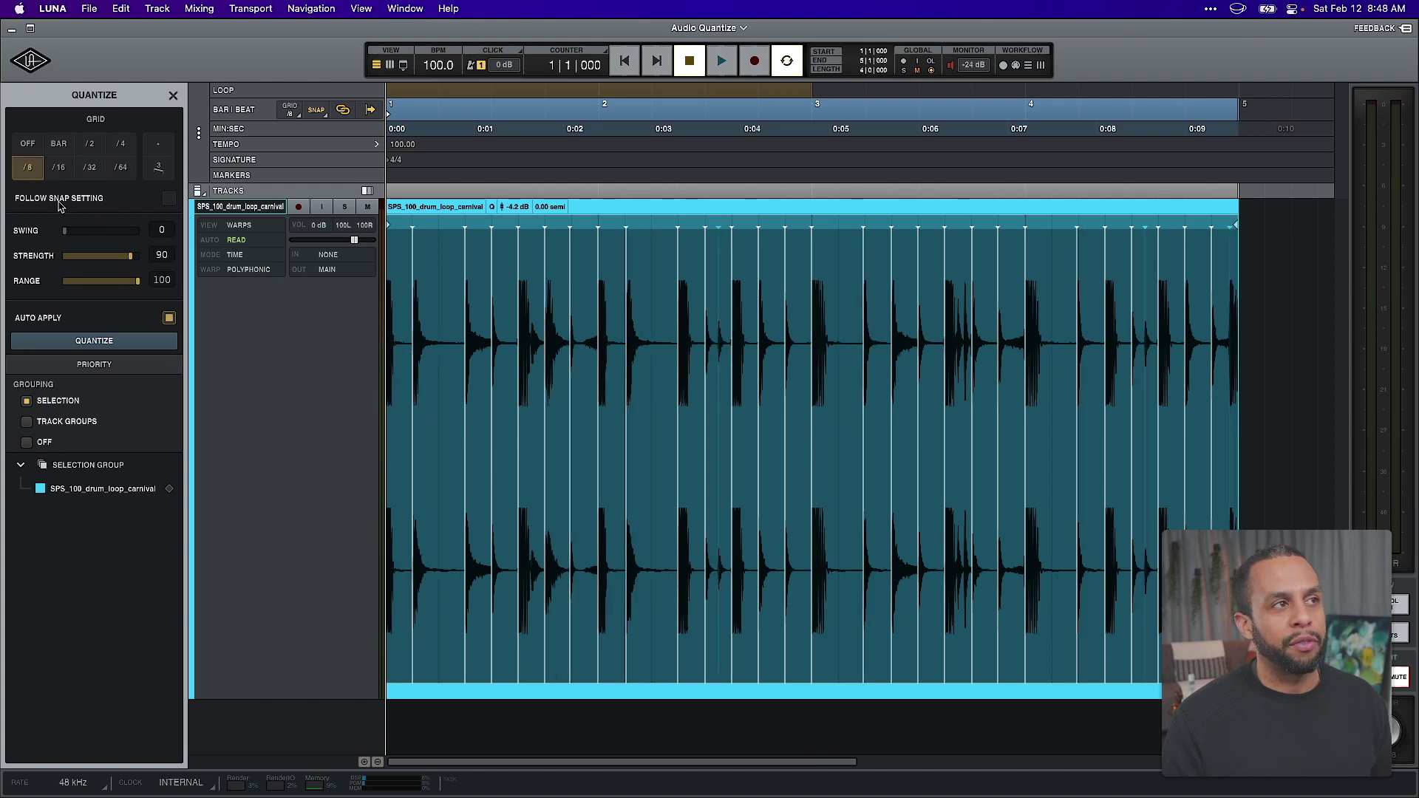
# Drag the quantize Range slider down toward 50.
pyautogui.moveTo(139, 287)
pyautogui.mouseDown()
pyautogui.moveTo(64, 280)
pyautogui.moveTo(93, 280)
pyautogui.mouseUp()
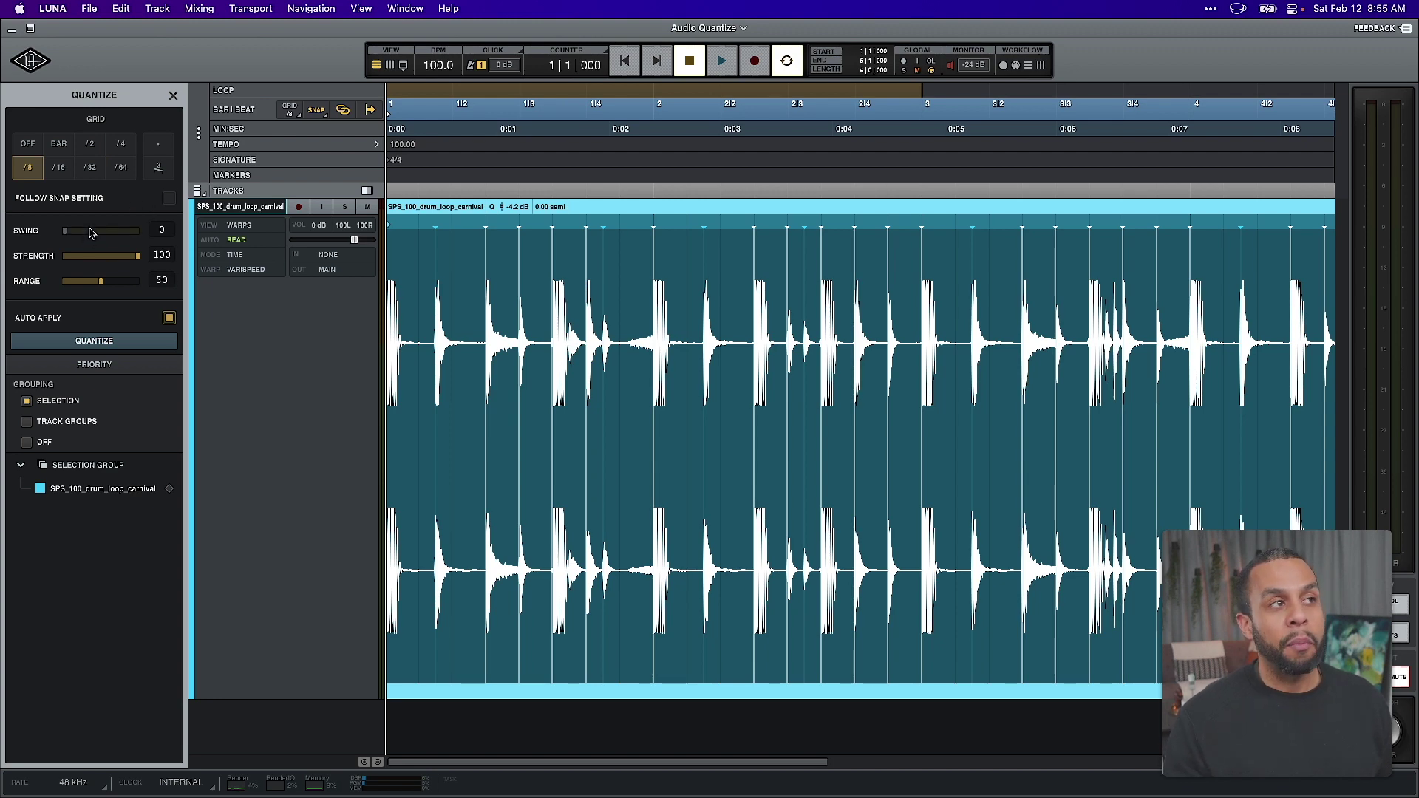
# Set swing to 87, compare OFF, /8, /16 and /32 grids, and settle on /8.
pyautogui.moveTo(89, 233); pyautogui.dragTo(129, 233)
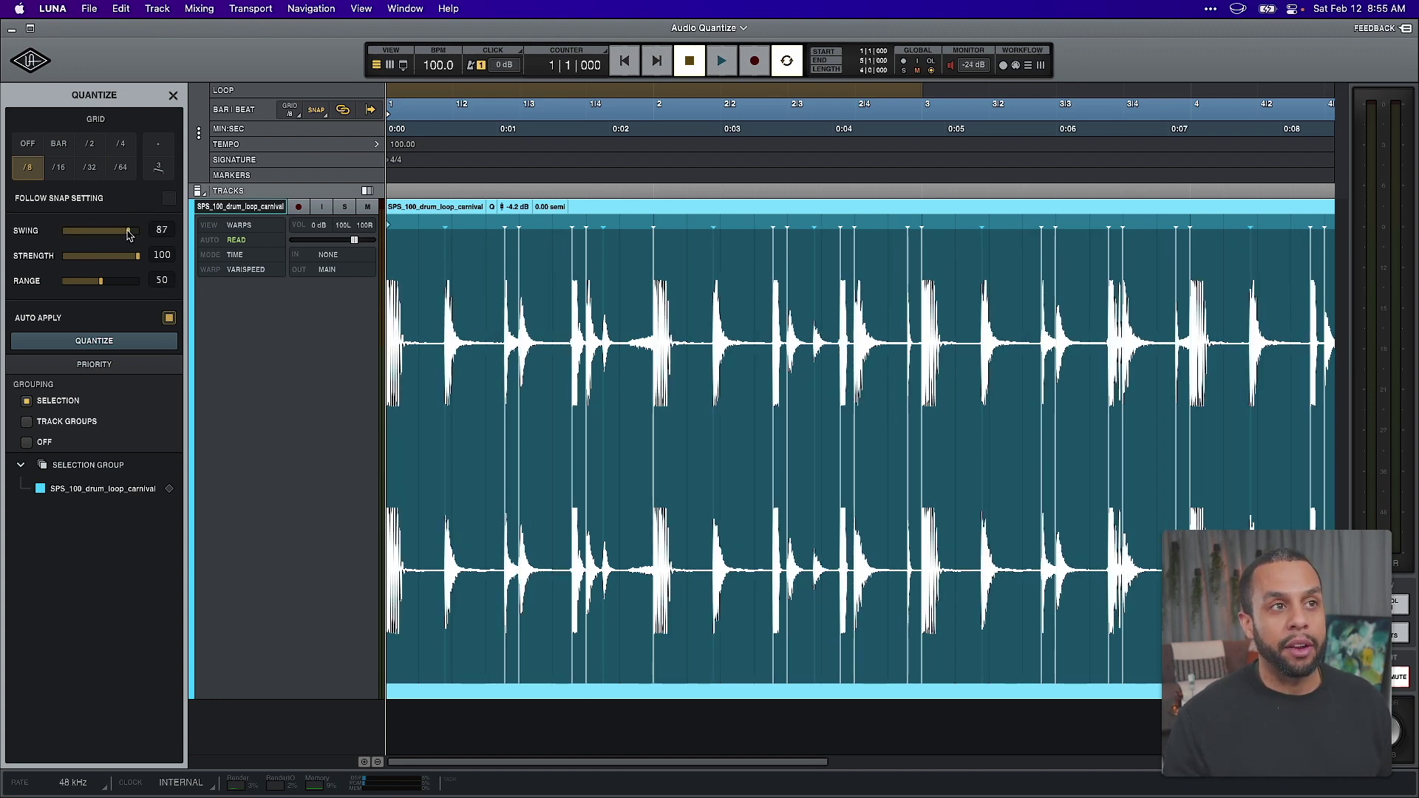
pyautogui.click(25, 147)
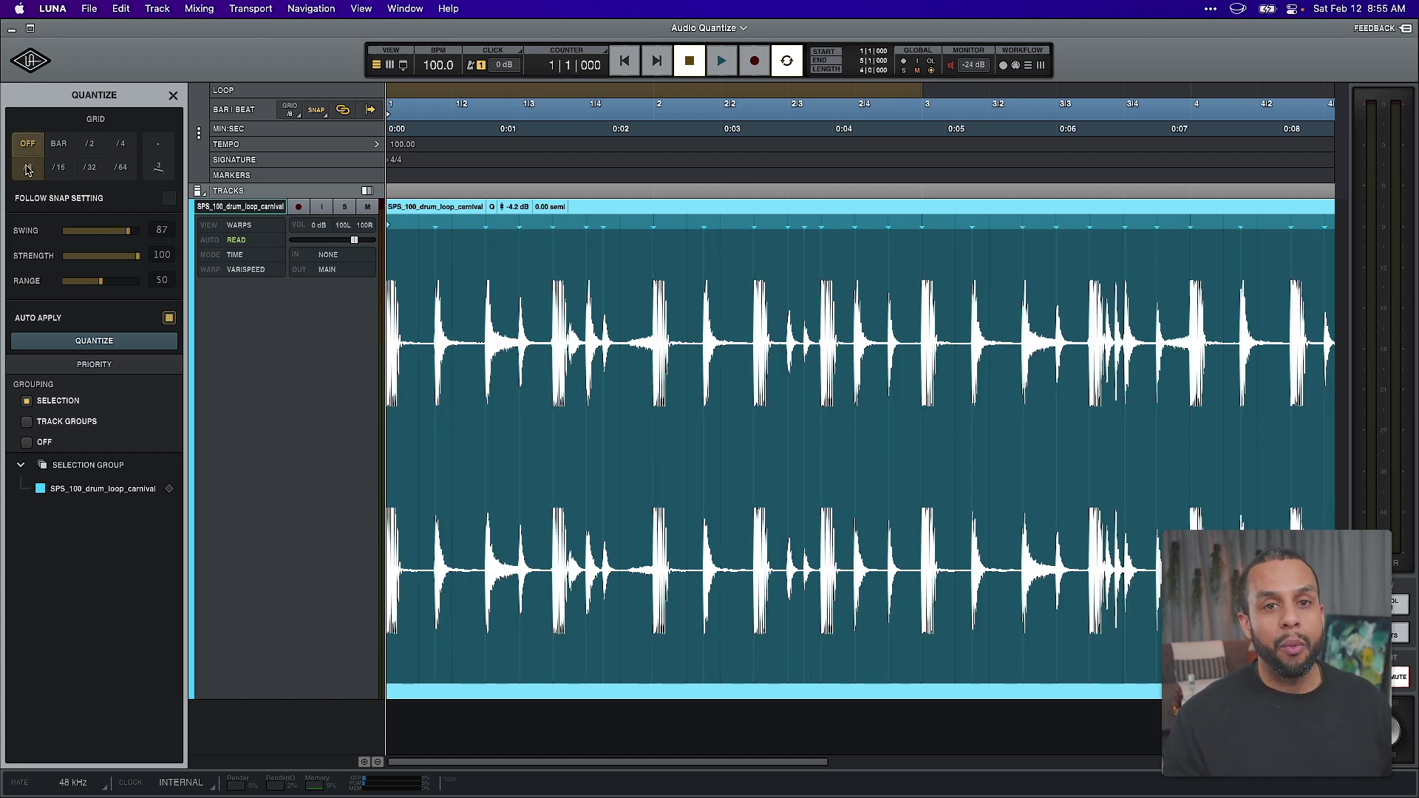
pyautogui.click(28, 168)
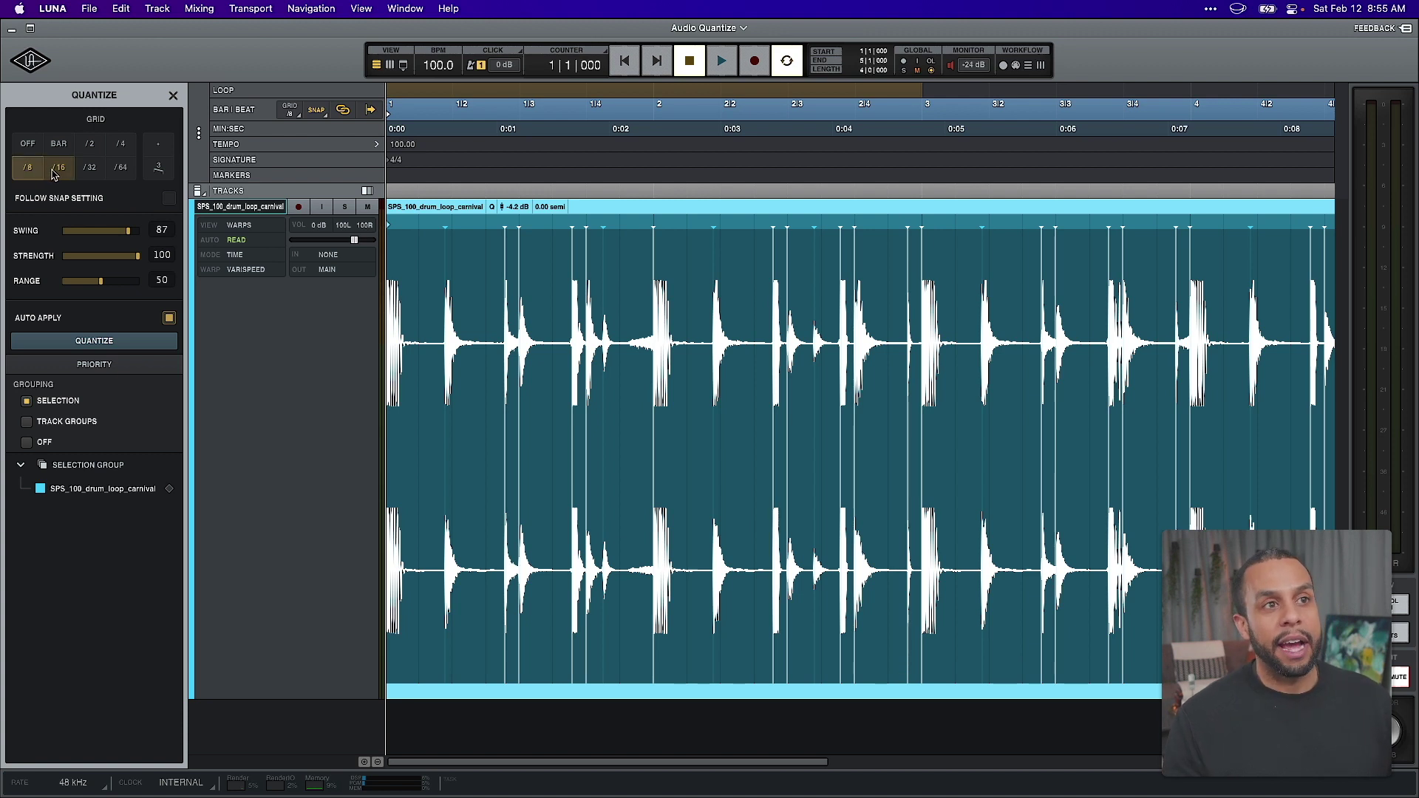
pyautogui.click(54, 169)
pyautogui.click(90, 169)
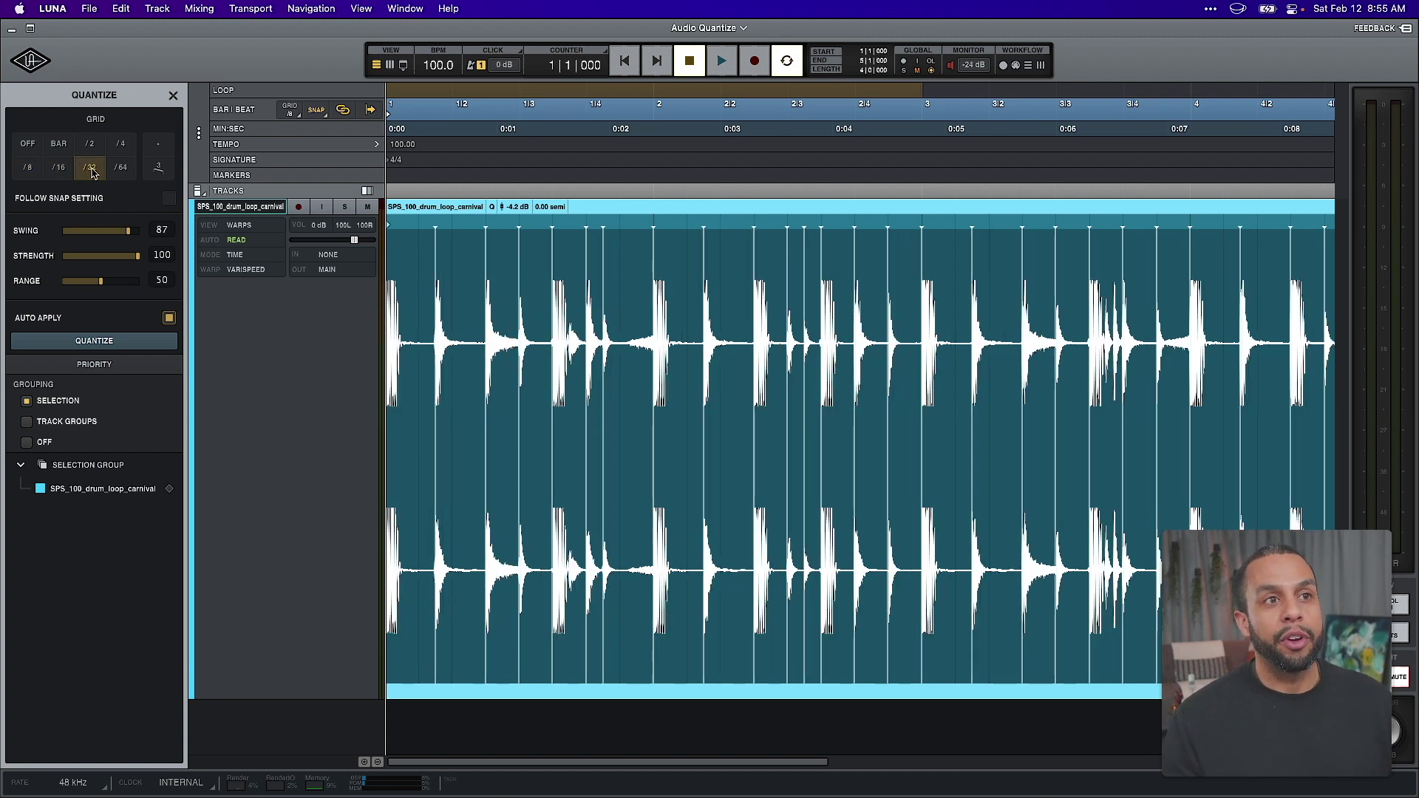
pyautogui.click(27, 144)
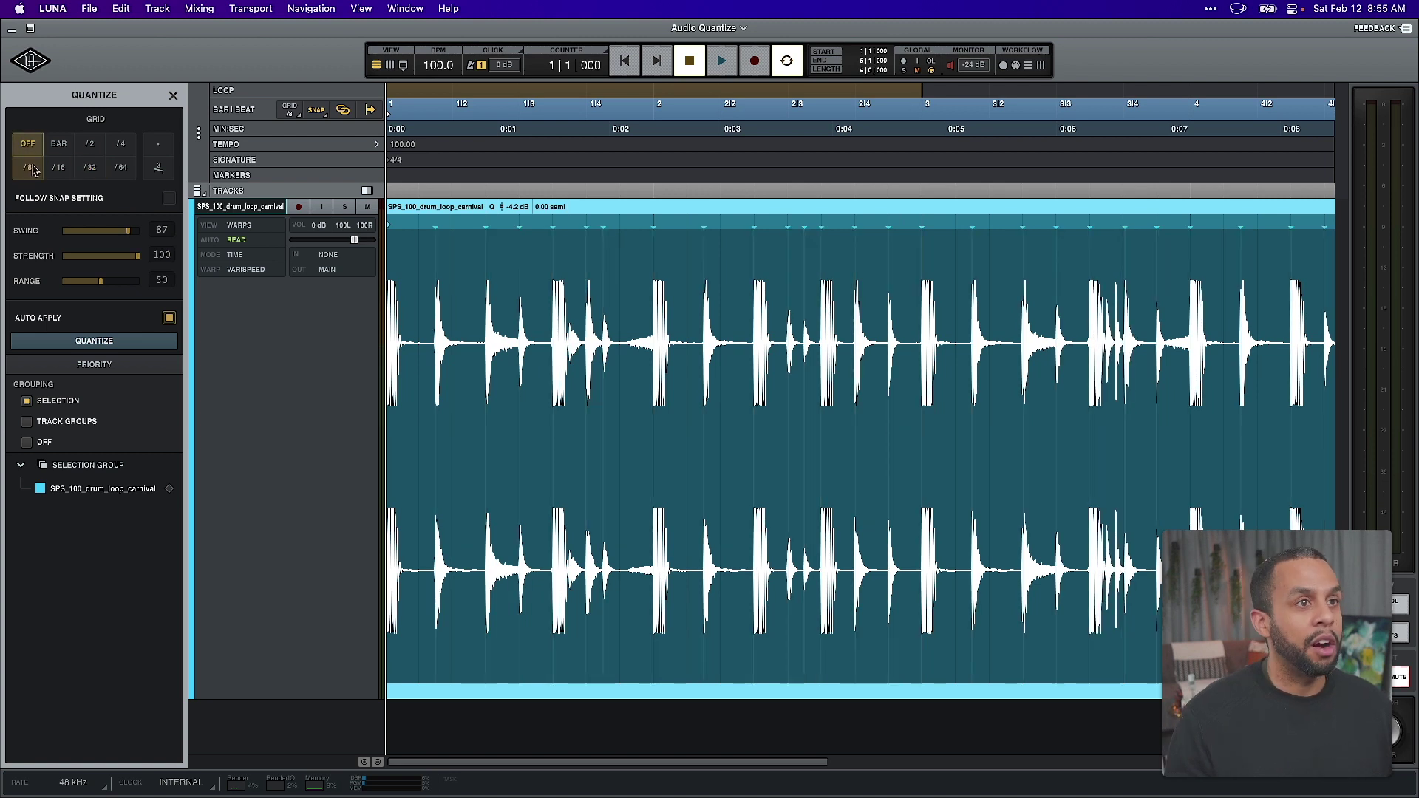
pyautogui.click(30, 168)
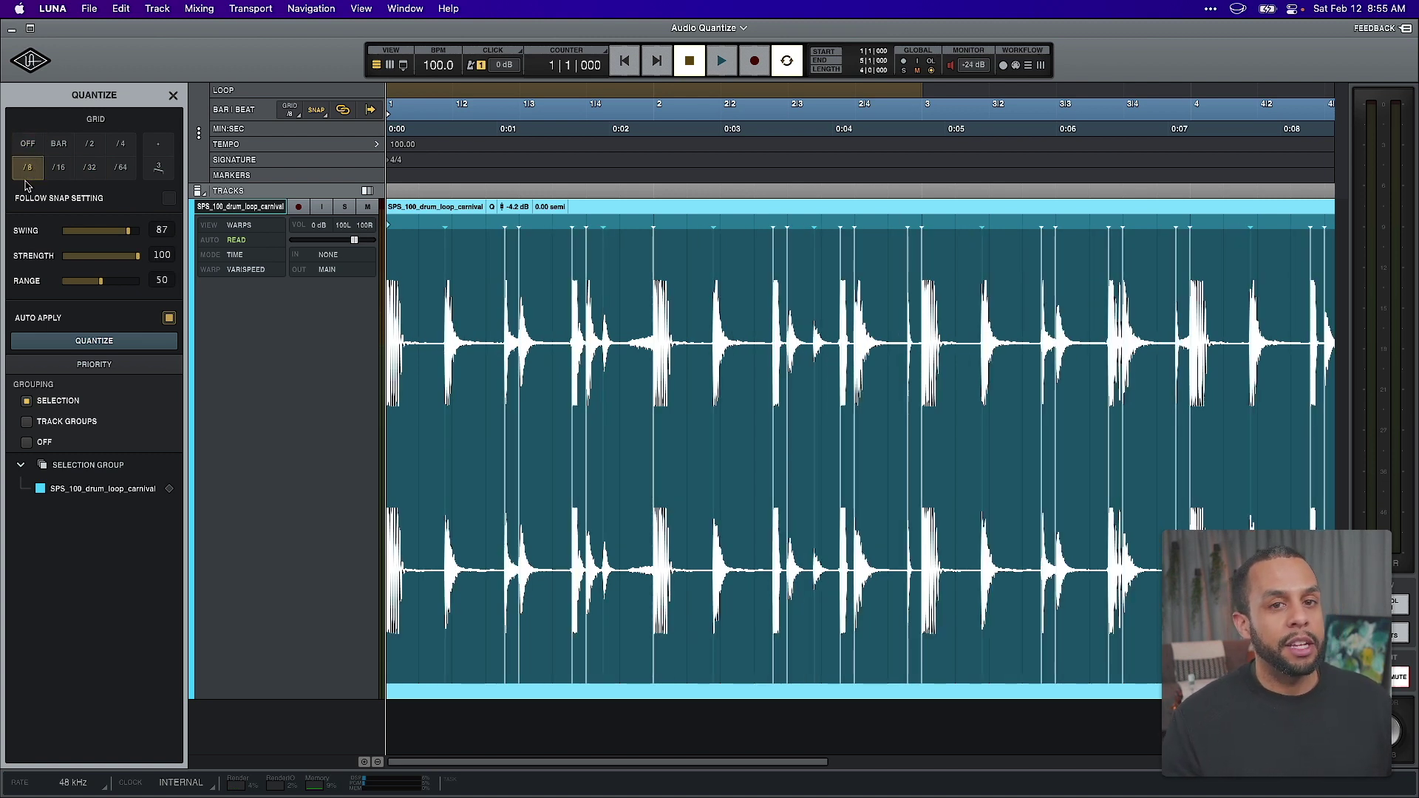